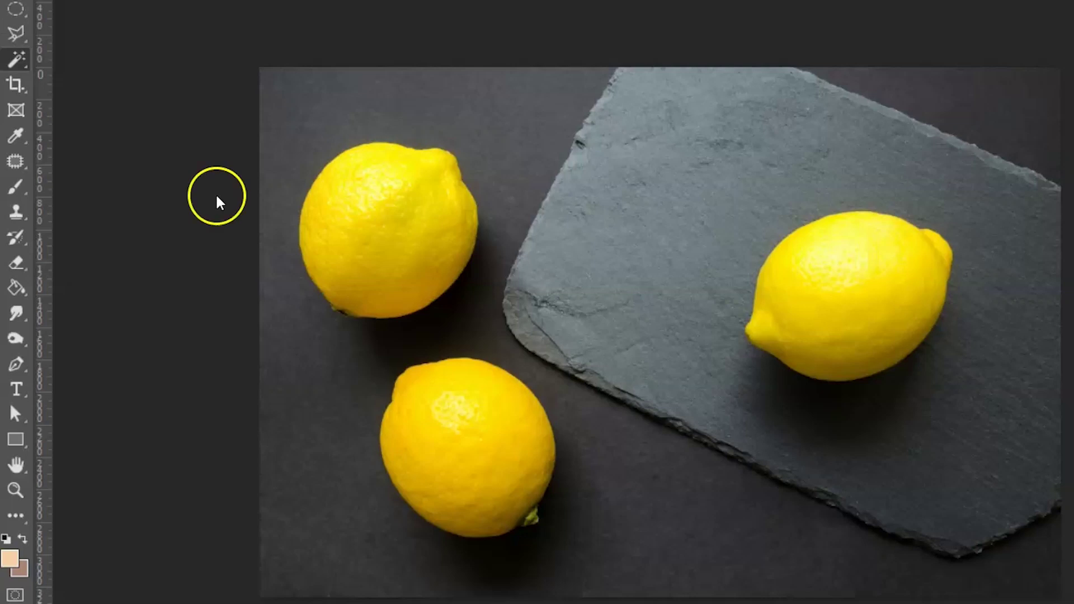
Step: Draw a trial rectangular marquee on the photo, then deselect it
key(ctrl+d)
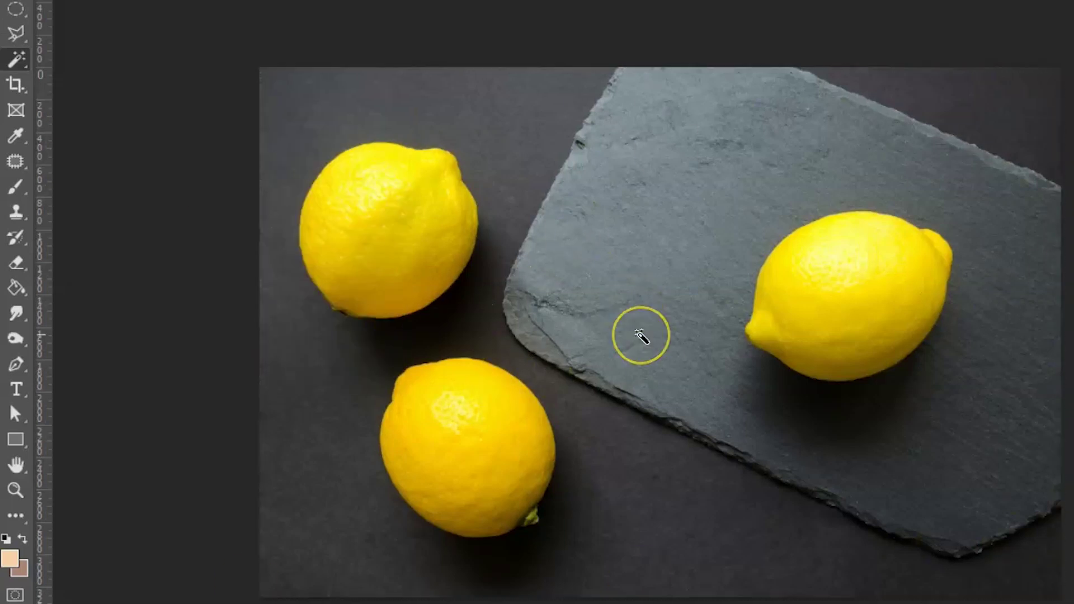
key(shift+m)
drag(290, 134, 635, 461)
key(ctrl+d)
Step: Switch to the Elliptical Marquee, draw a trial ellipse, then deselect it
right_click(15, 7)
click(143, 26)
drag(304, 133, 495, 392)
key(ctrl+d)
Step: Try the freehand and magnetic lassos around the left lemon, then cancel the path
click(100, 39)
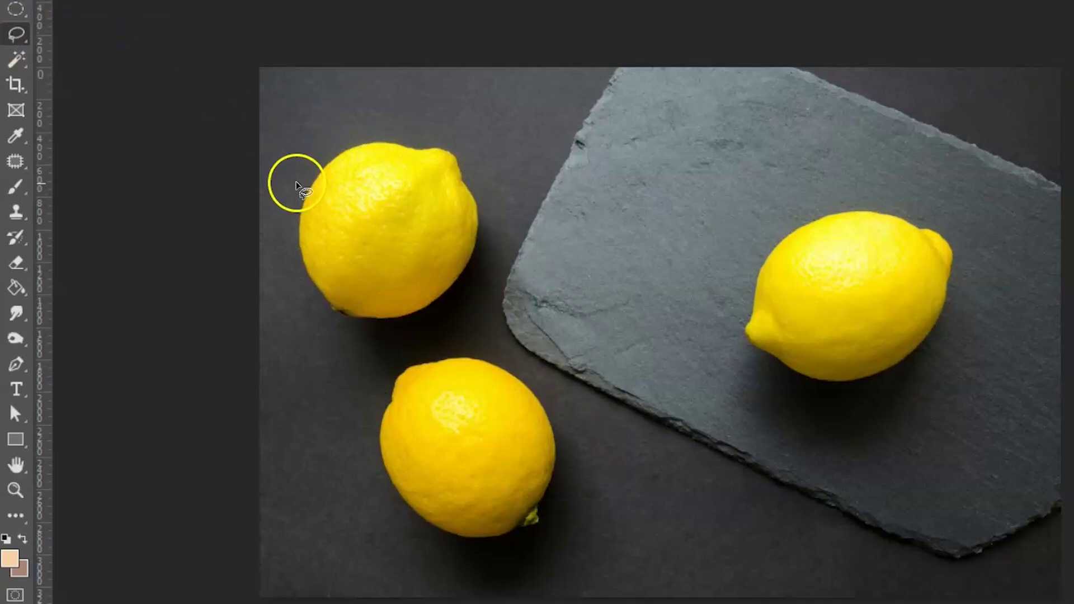
mouse_move(313, 178)
mouse_down()
mouse_move(487, 223)
mouse_move(305, 190)
mouse_up()
key(shift+l)
key(shift+l)
click(382, 146)
key(Escape)
Step: Box the left lemon with Object Selection, then add the right lemon with Quick Selection
right_click(15, 59)
click(117, 59)
drag(271, 120, 469, 313)
right_click(15, 58)
click(108, 84)
click(810, 299)
Step: Select the bottom lemon by colour, then select the right lemon with Object Selection
right_click(16, 58)
click(110, 97)
shift+click(464, 433)
click(499, 278)
click(455, 413)
right_click(16, 58)
click(73, 66)
click(757, 268)
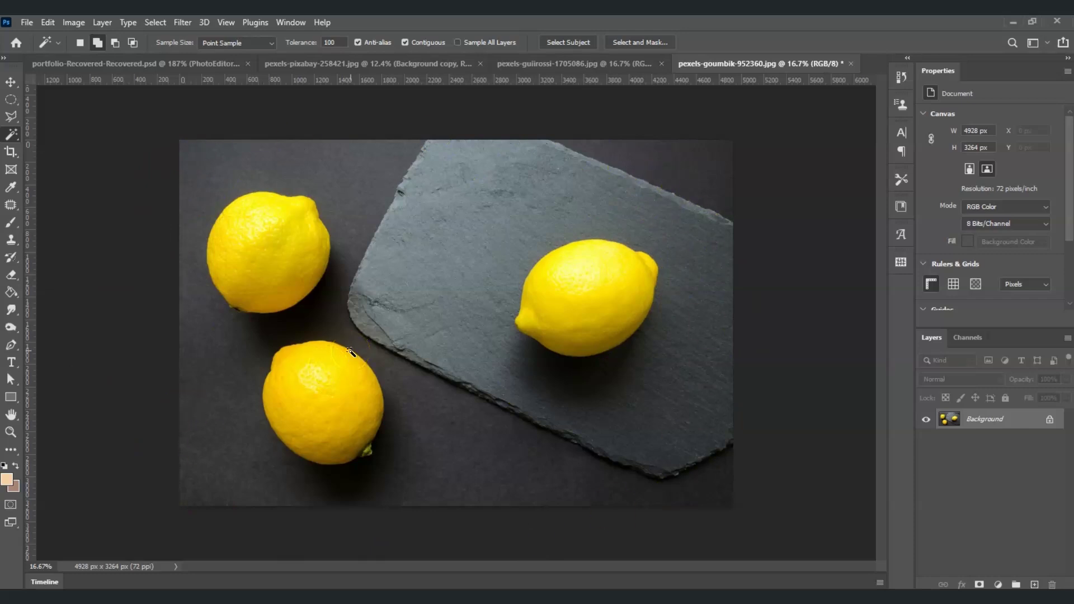
Step: Select all and deselect the canvas, using both Ctrl+A/Ctrl+D and the Select menu
key(ctrl+a)
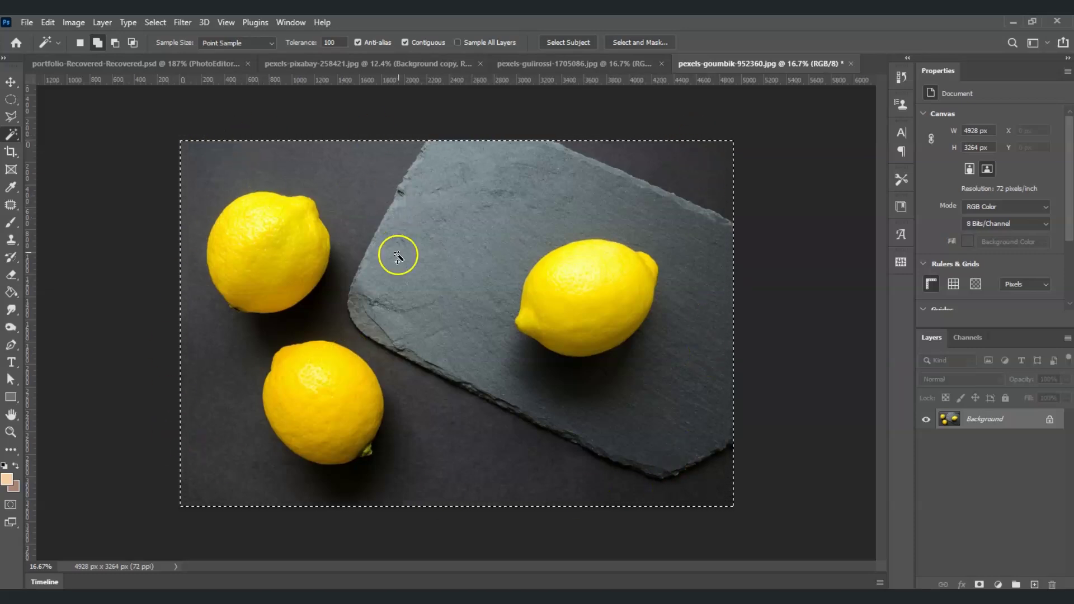
key(ctrl+d)
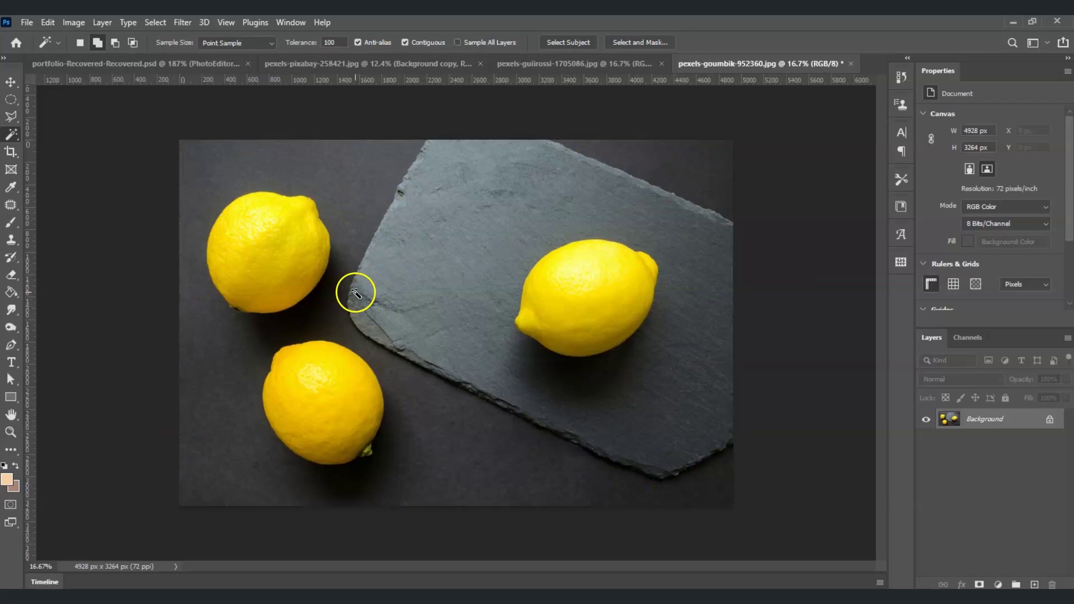
click(150, 22)
click(161, 37)
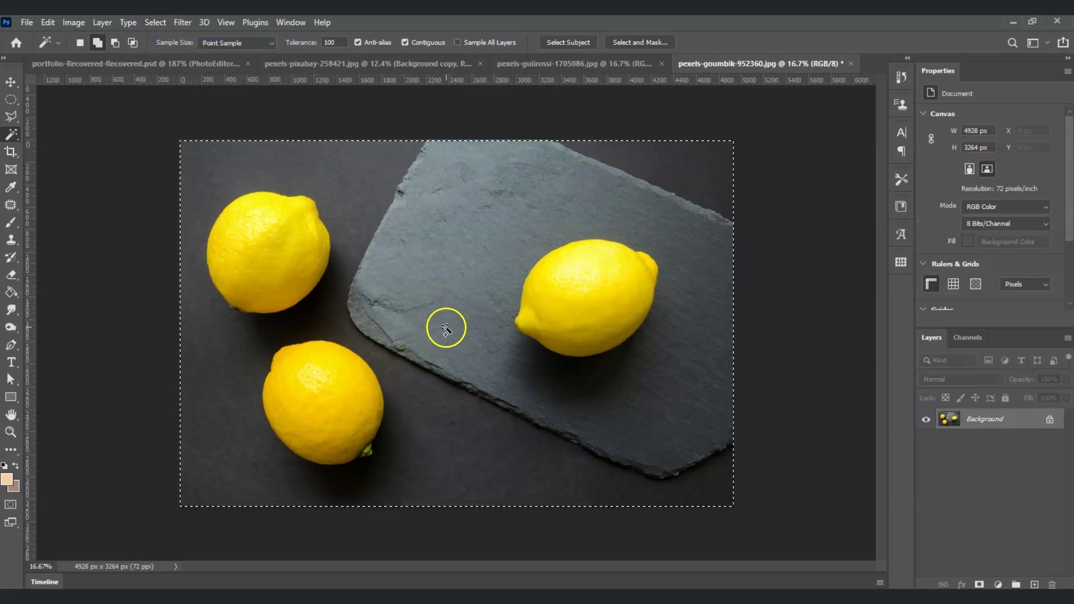
key(ctrl+d)
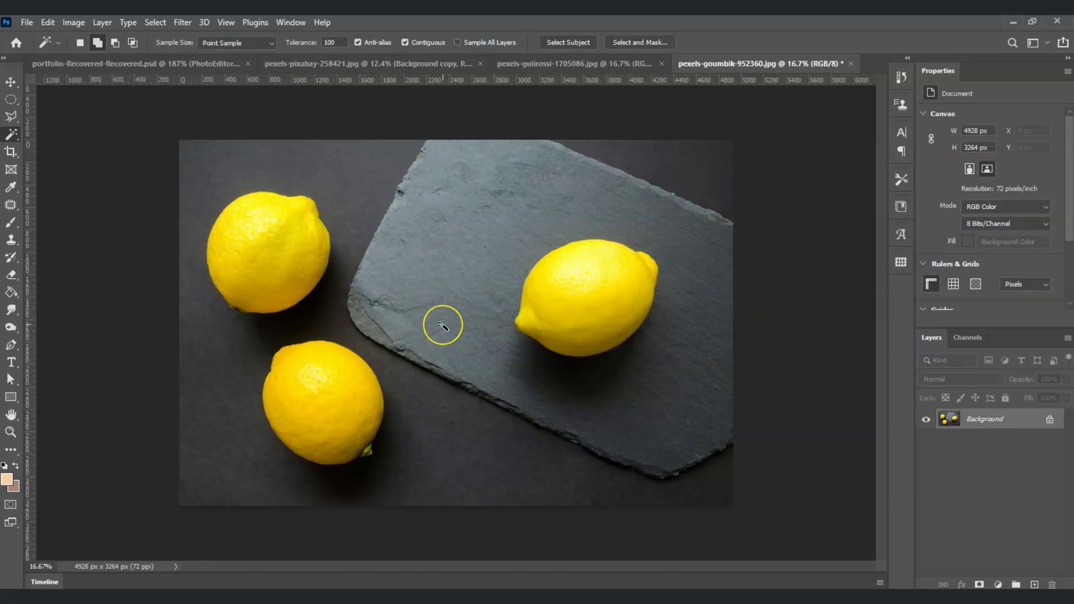
key(ctrl+a)
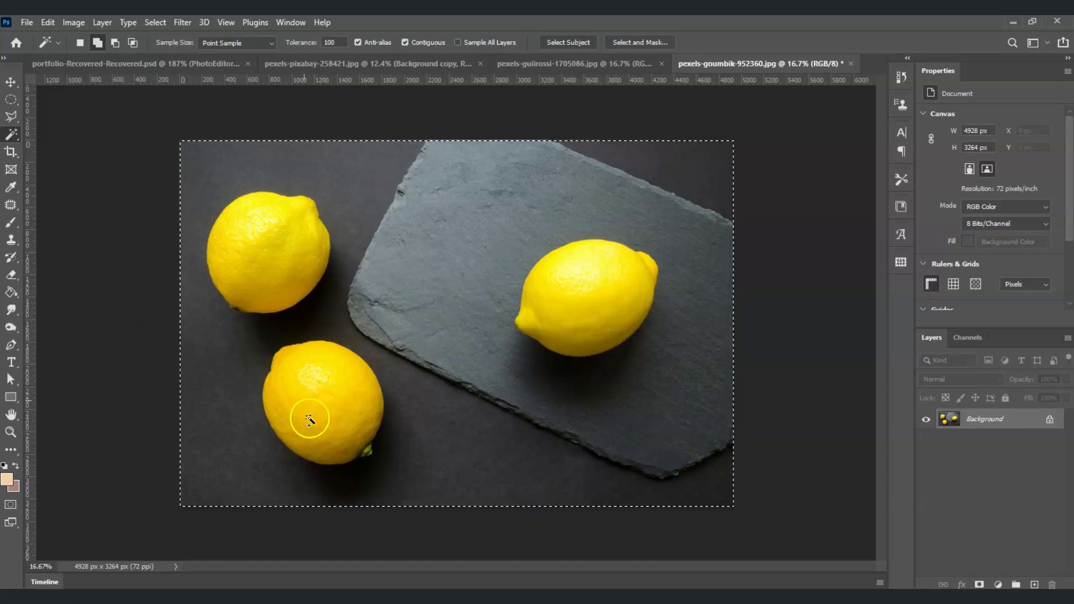
click(155, 22)
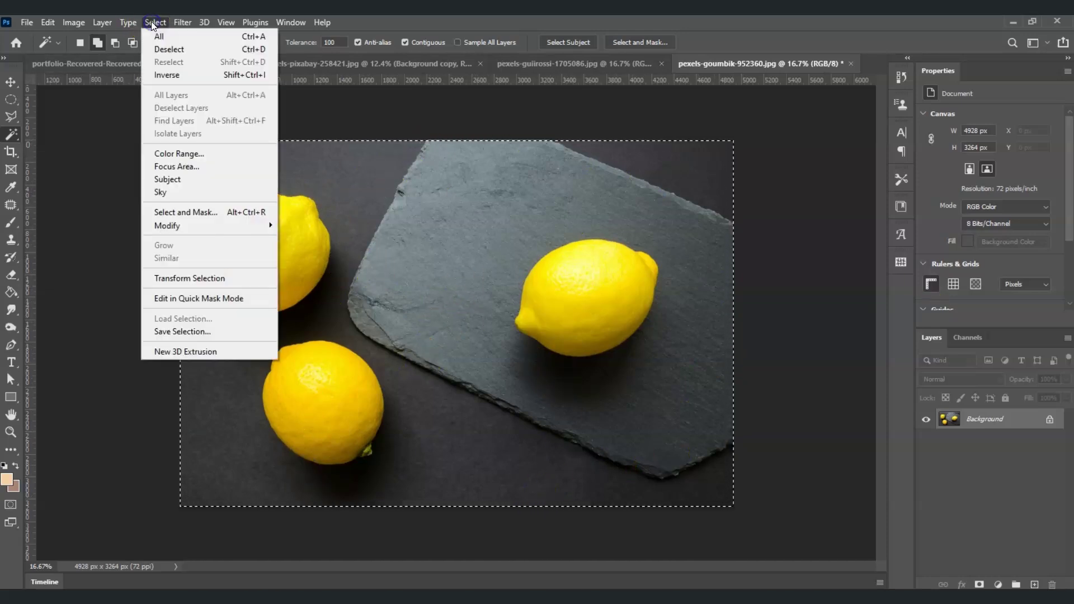
click(178, 49)
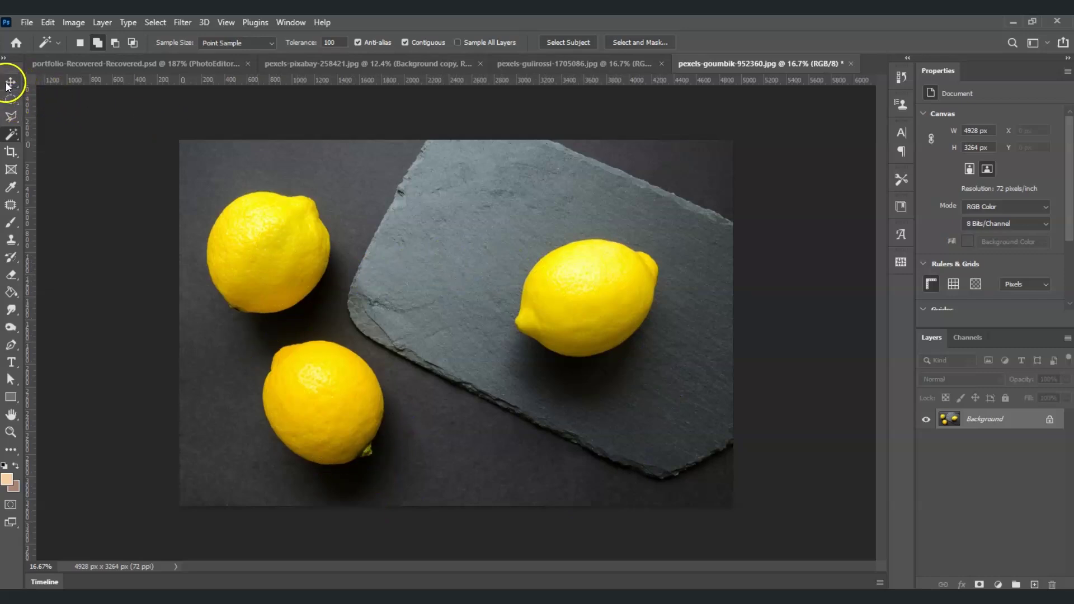
Step: Draw a Rectangular Marquee around the two left lemons, then clear it
click(10, 99)
click(11, 99)
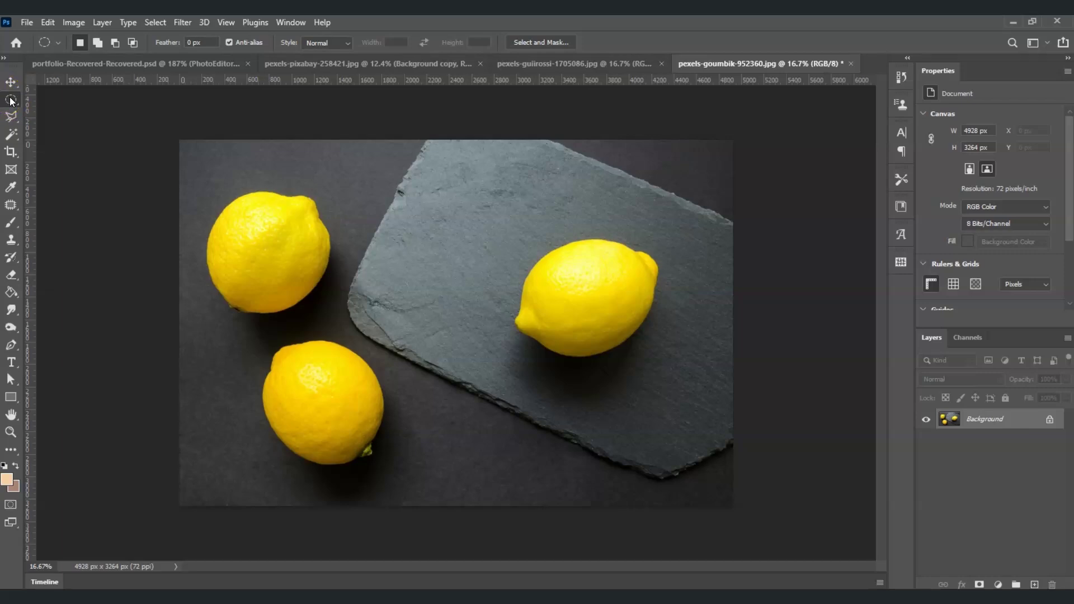
drag(10, 100, 63, 101)
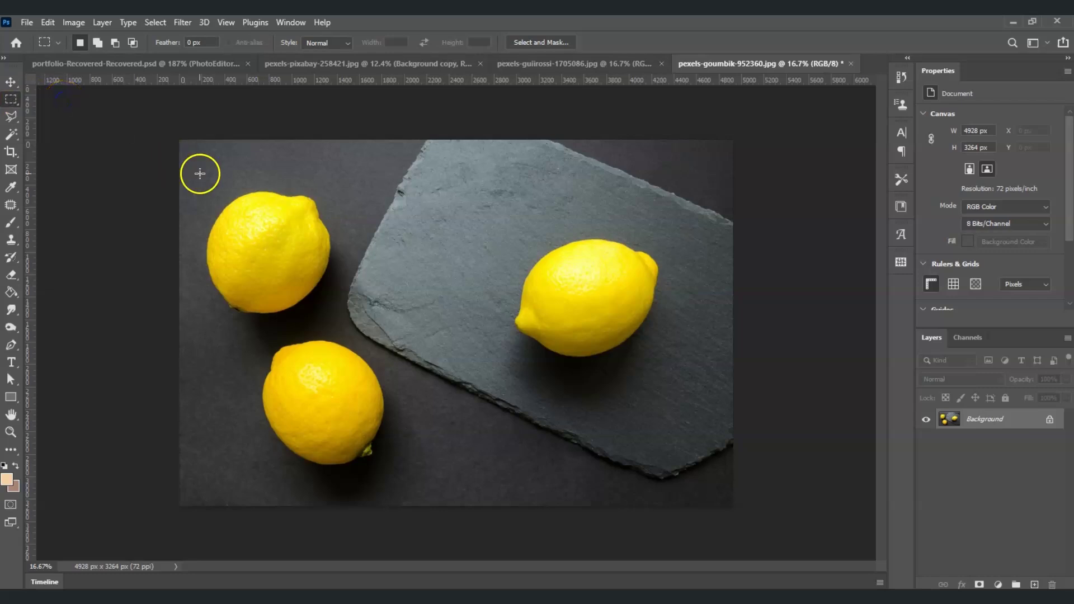
drag(198, 183, 439, 411)
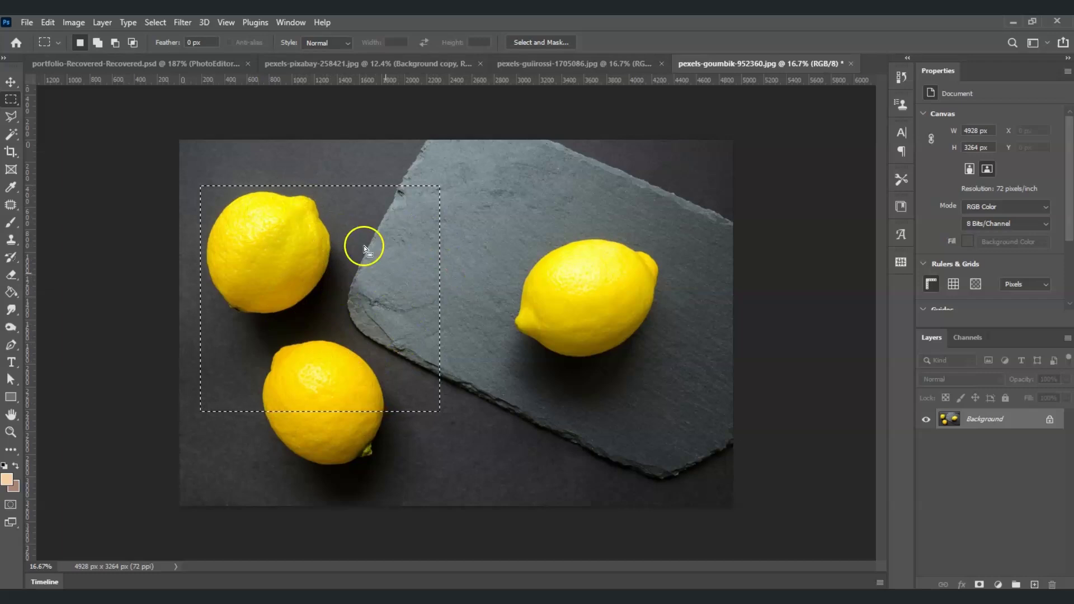
click(362, 334)
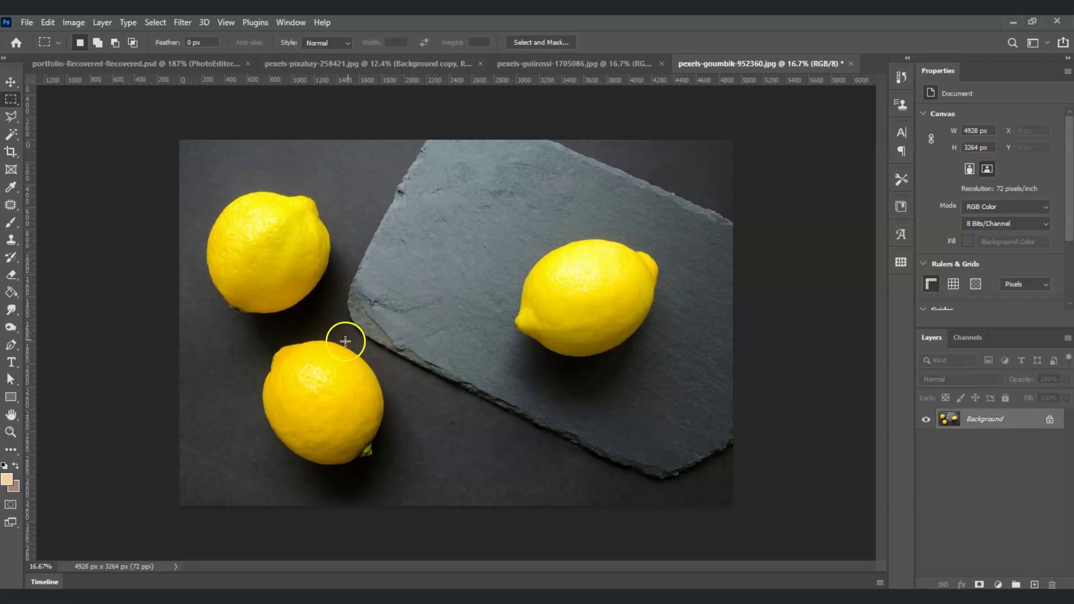
Step: Draw an Elliptical Marquee around the top-left lemon, then deselect it
right_click(16, 100)
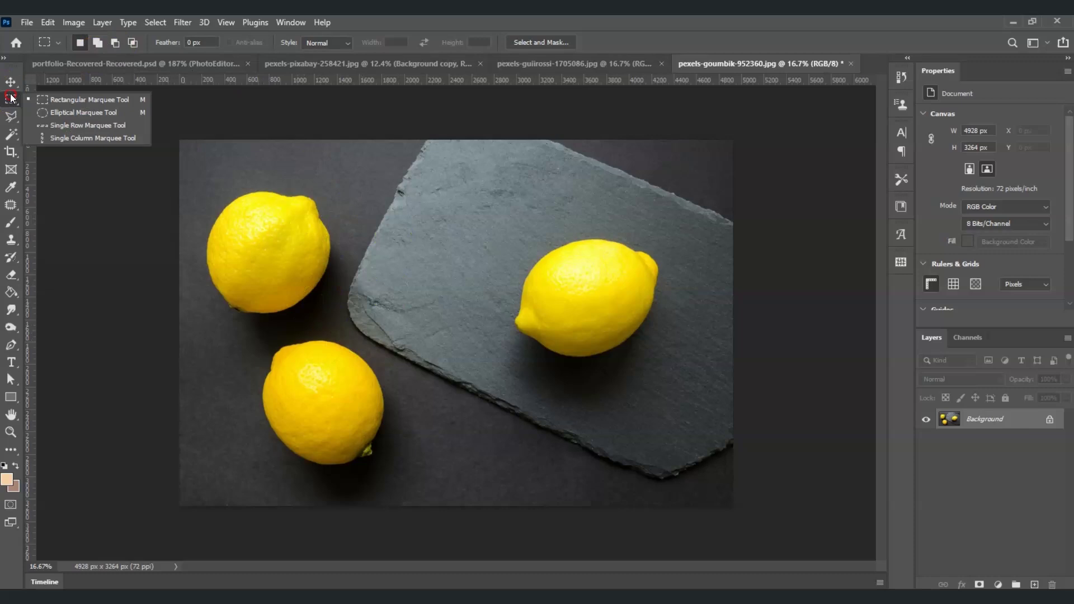
click(54, 112)
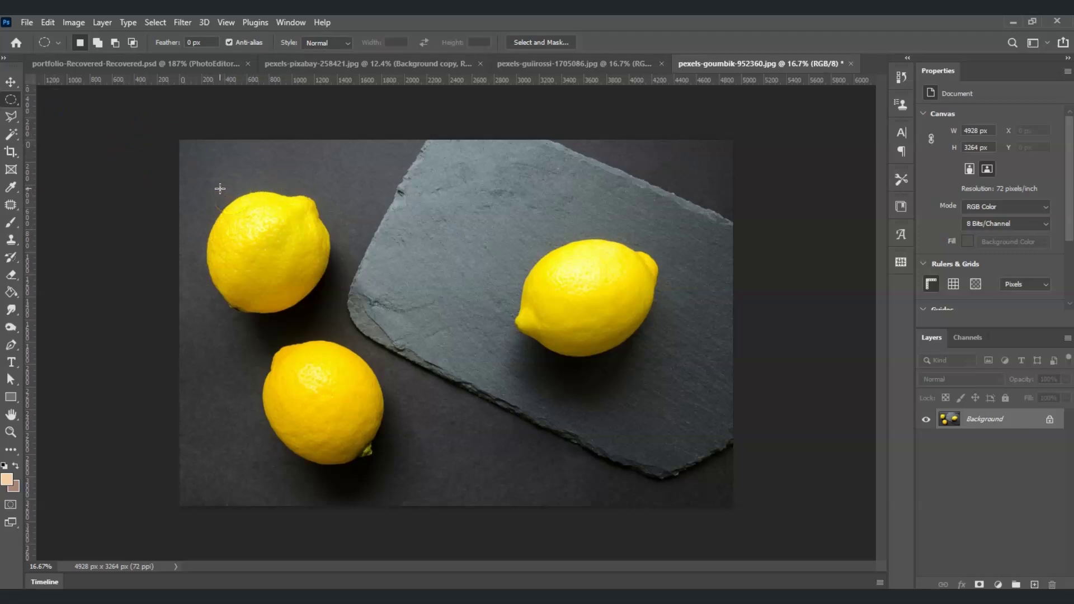
mouse_move(217, 185)
mouse_down()
mouse_move(427, 369)
mouse_move(445, 427)
mouse_move(328, 353)
mouse_move(328, 295)
mouse_move(343, 305)
mouse_move(218, 186)
mouse_up()
click(345, 313)
click(292, 219)
Step: Trace a freehand lasso around the top-left lemon, then clear it and switch lasso type
click(10, 117)
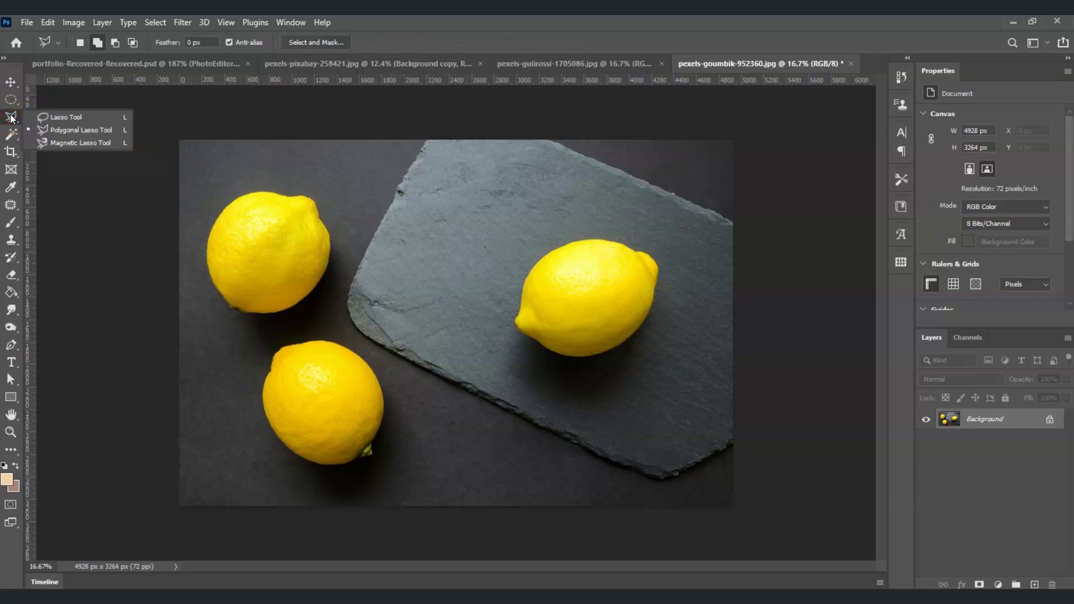
click(85, 115)
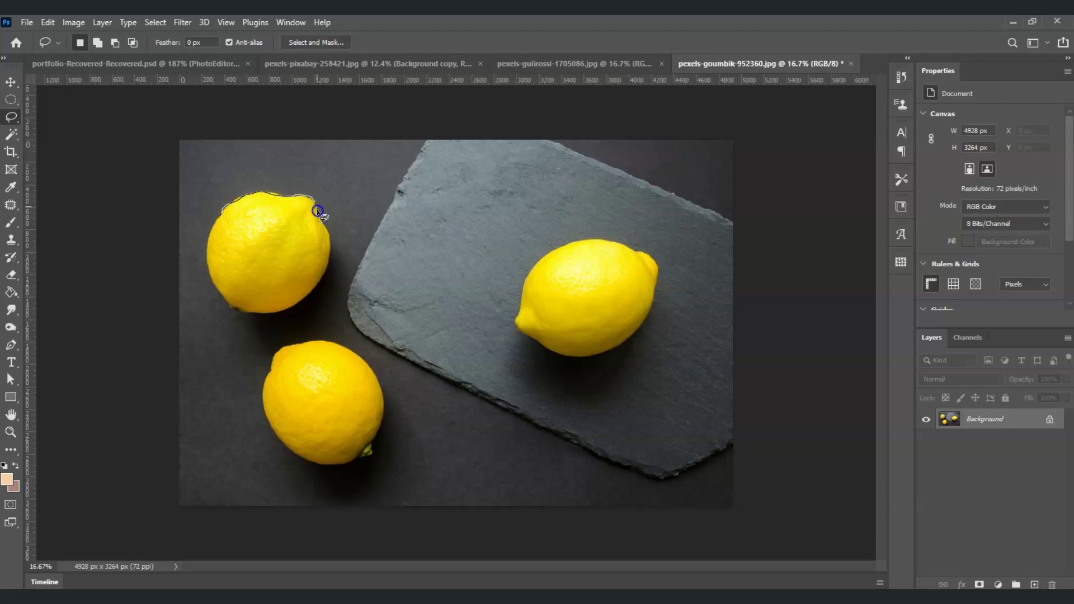
mouse_move(334, 268)
mouse_down()
mouse_move(320, 295)
mouse_move(292, 311)
mouse_move(245, 317)
mouse_up()
drag(209, 229, 217, 217)
key(Escape)
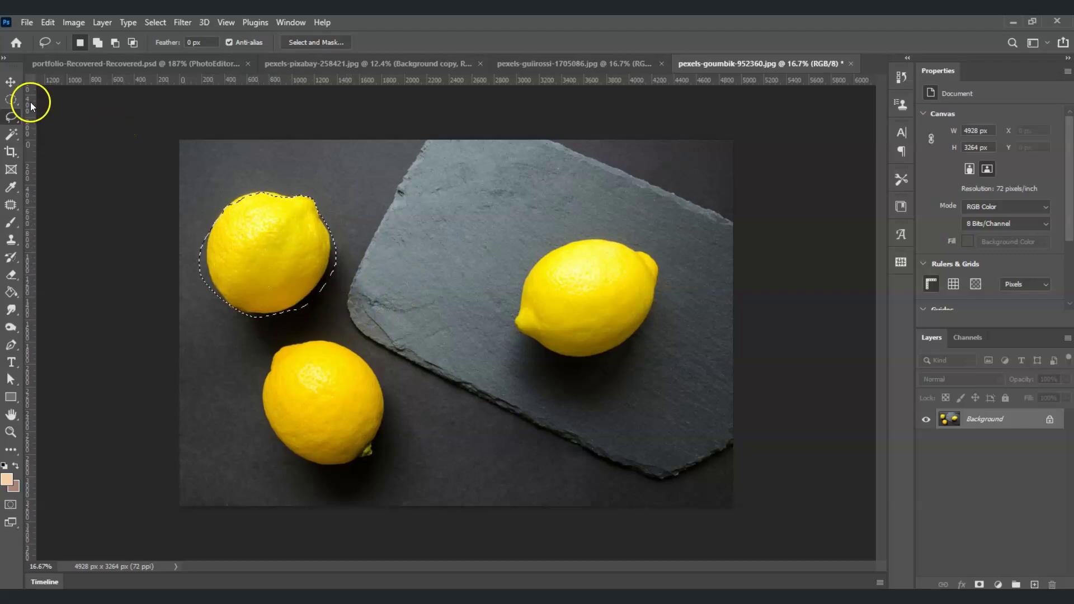
click(11, 115)
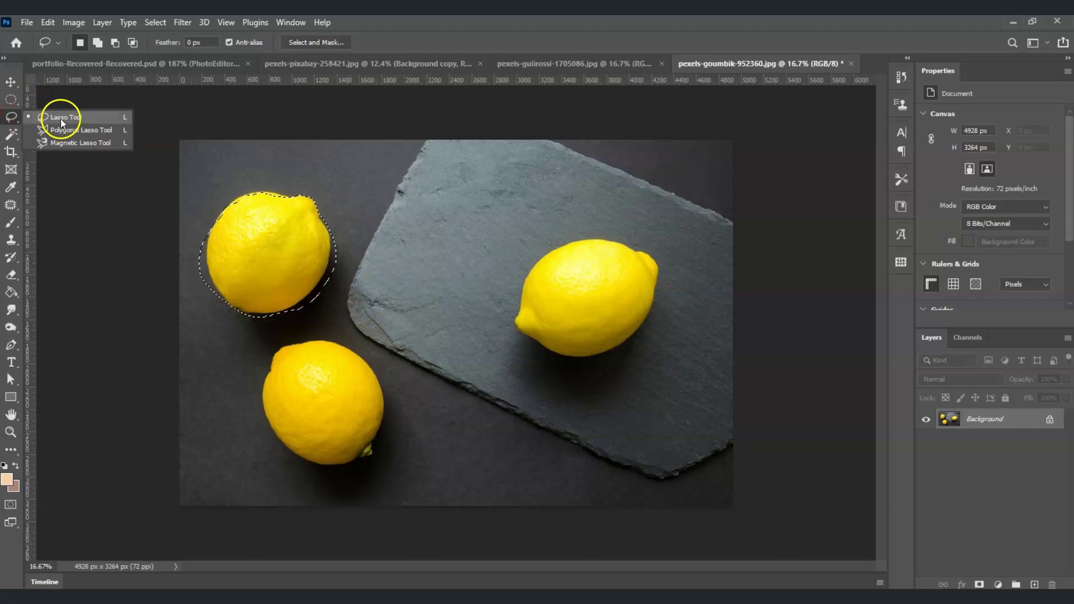
click(73, 133)
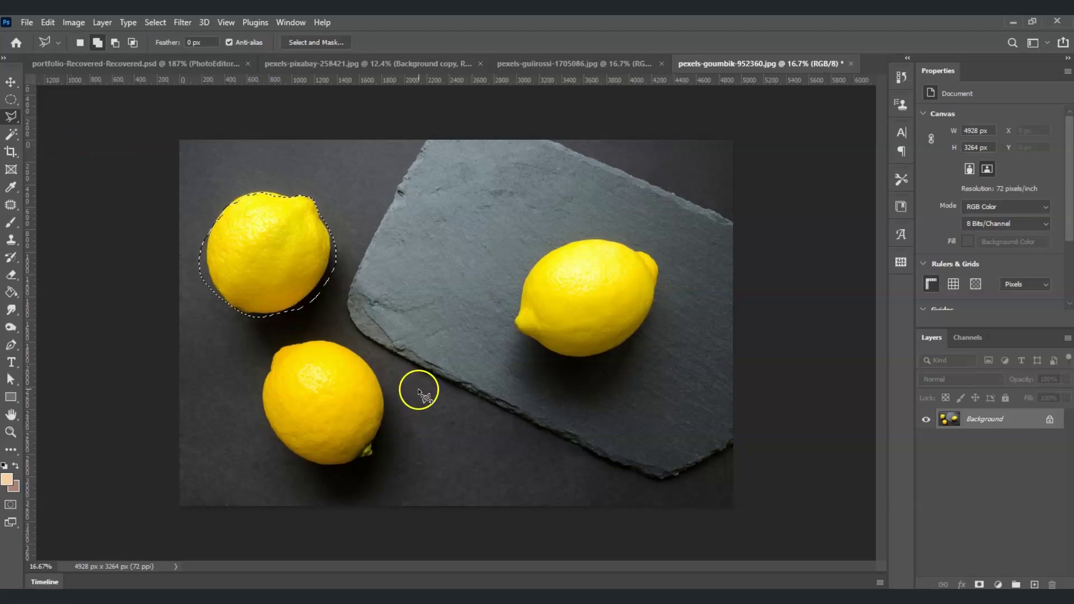
key(ctrl+d)
Step: Outline the top-left lemon with an anchored lasso path, add a wedge, then deselect
click(313, 200)
click(335, 264)
click(280, 311)
click(226, 211)
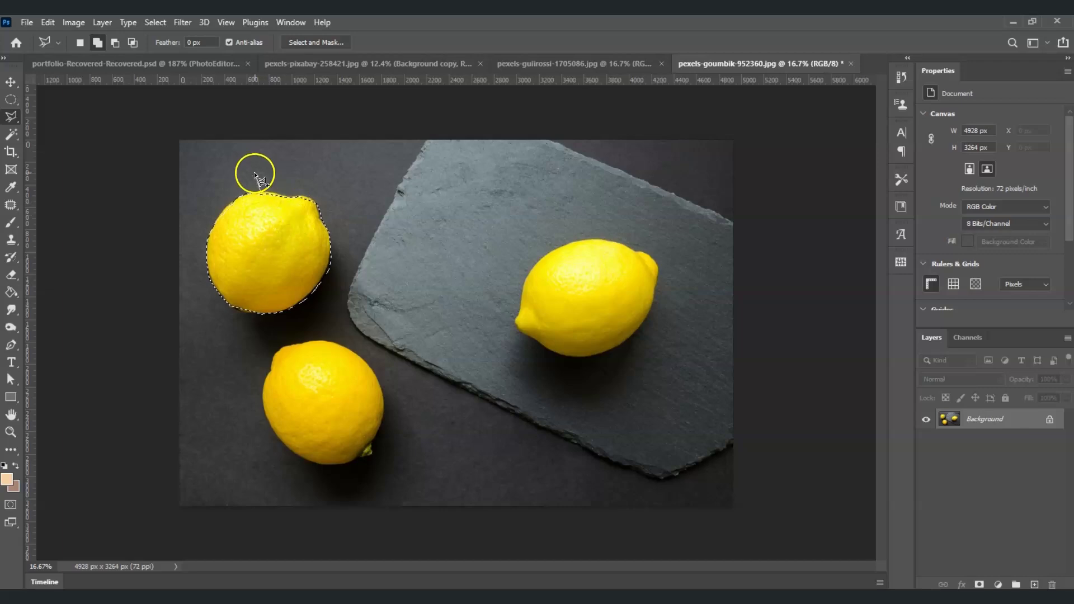
click(267, 193)
double_click(330, 262)
key(ctrl+d)
Step: Box the top-left lemon with the Object Selection Tool, then switch to Quick Selection
click(14, 134)
click(81, 135)
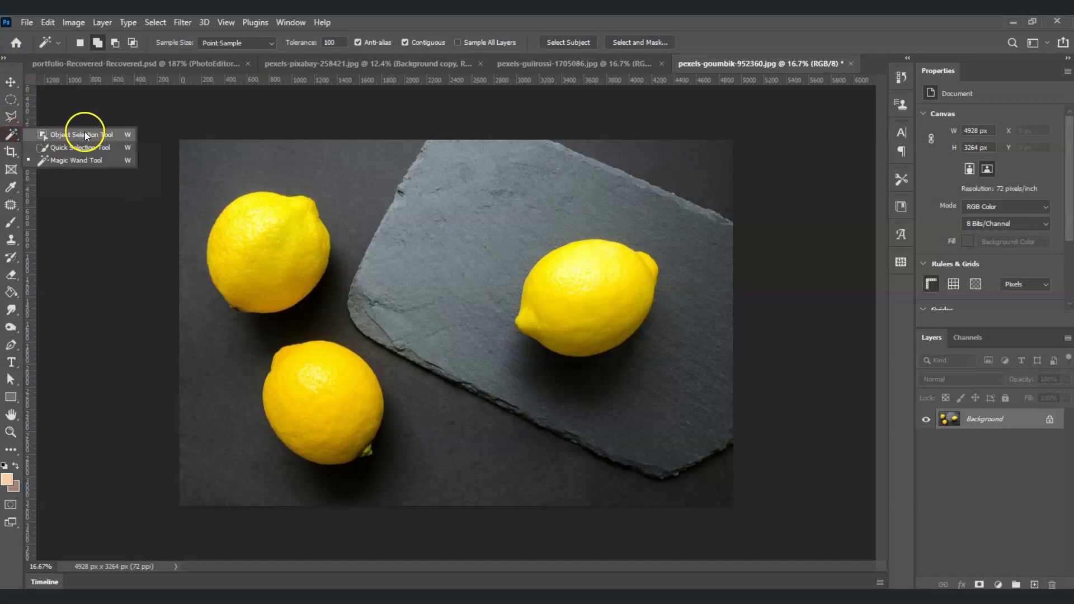
click(87, 135)
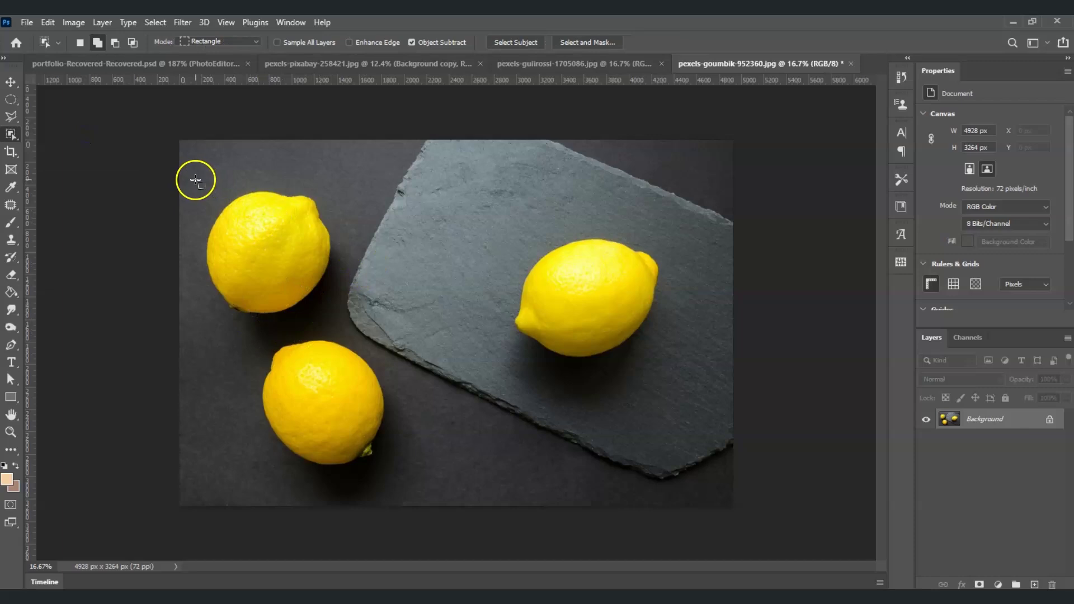
drag(189, 178, 351, 331)
click(12, 138)
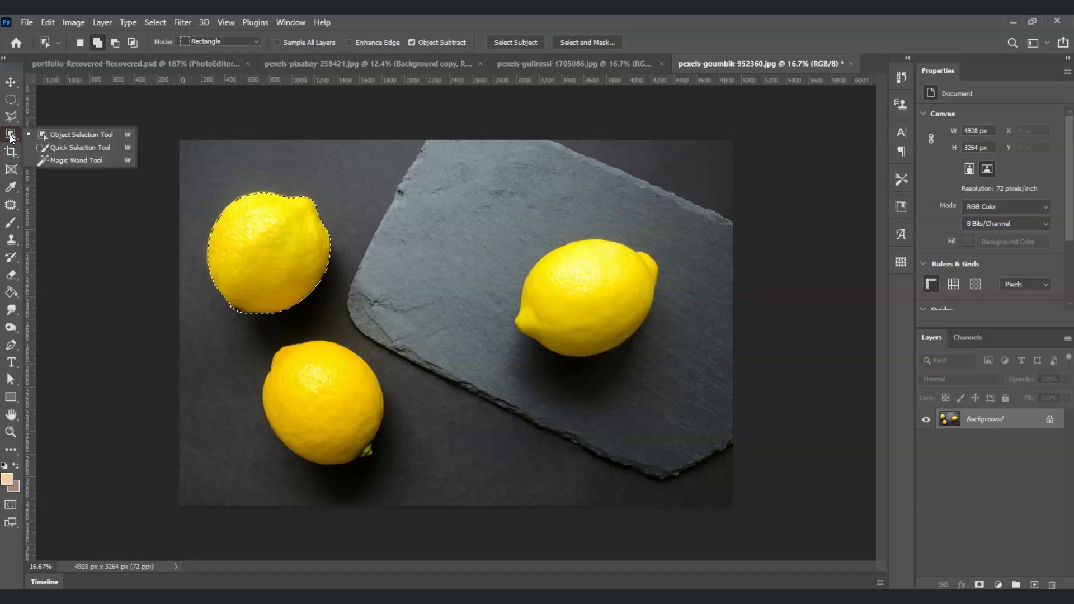
click(72, 146)
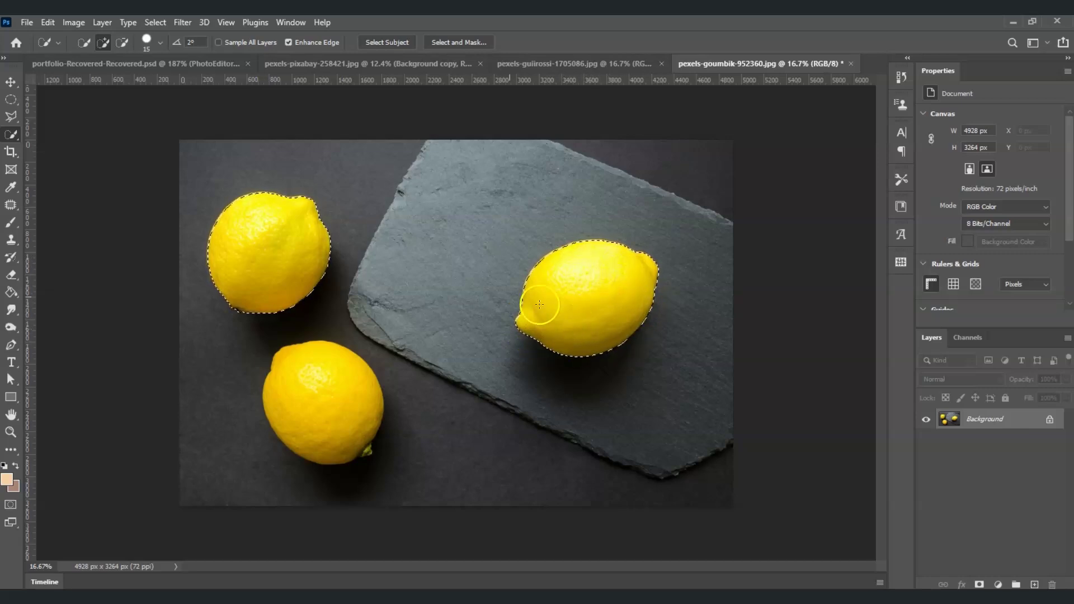
right_click(11, 134)
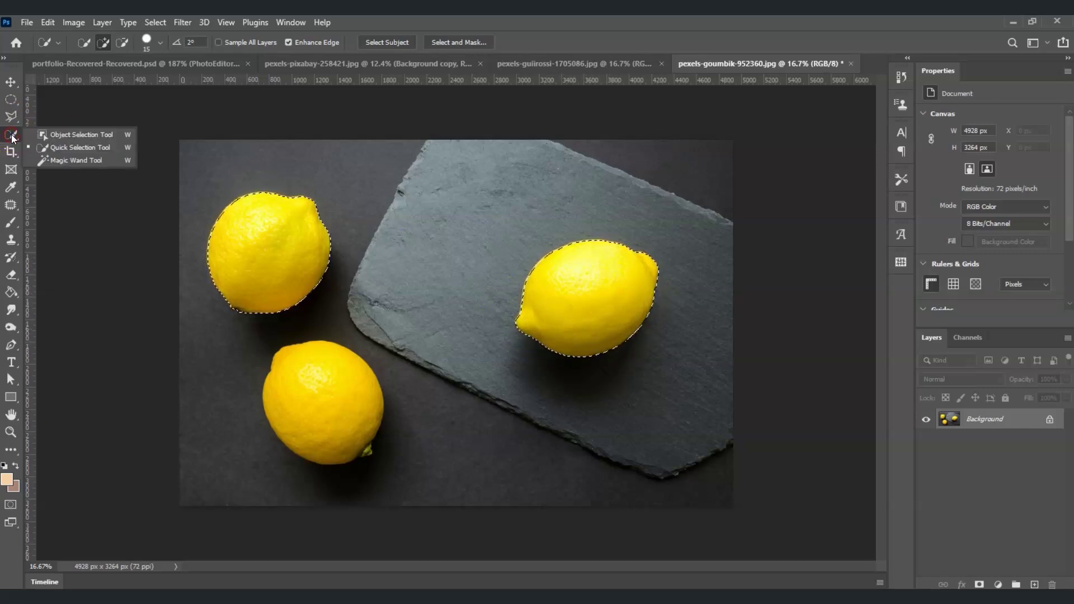
Step: Sample the bottom lemon with the Magic Wand at Tolerance 10, then clear the selection
click(96, 161)
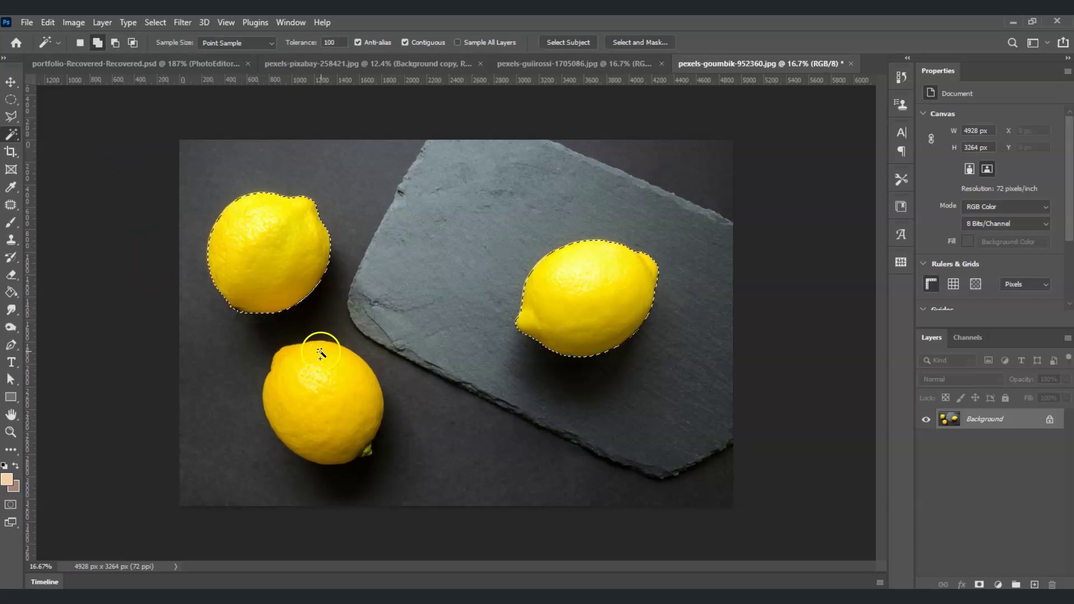
double_click(339, 41)
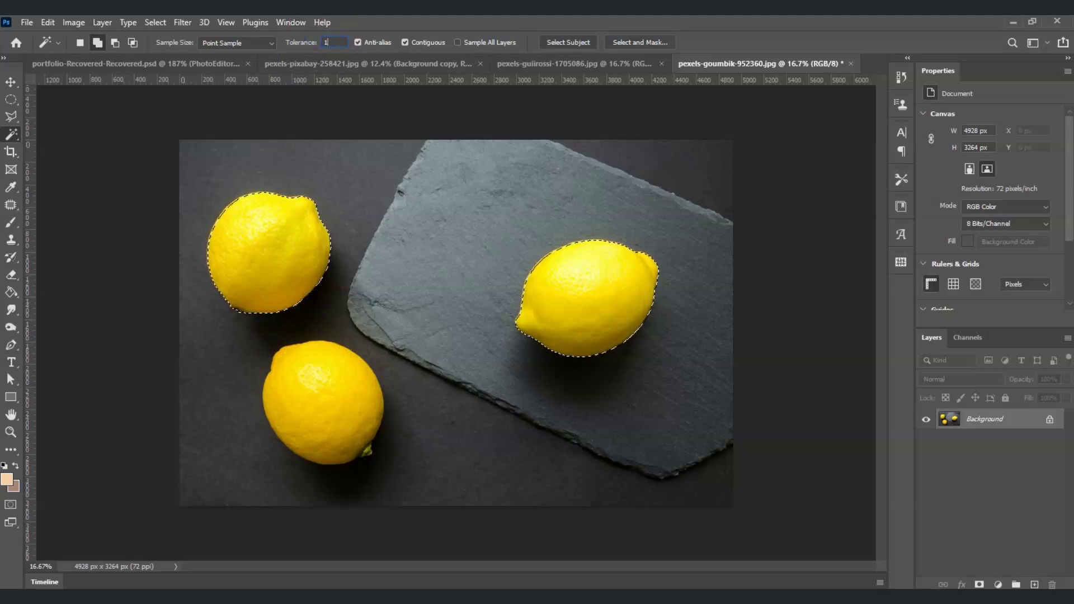
click(321, 394)
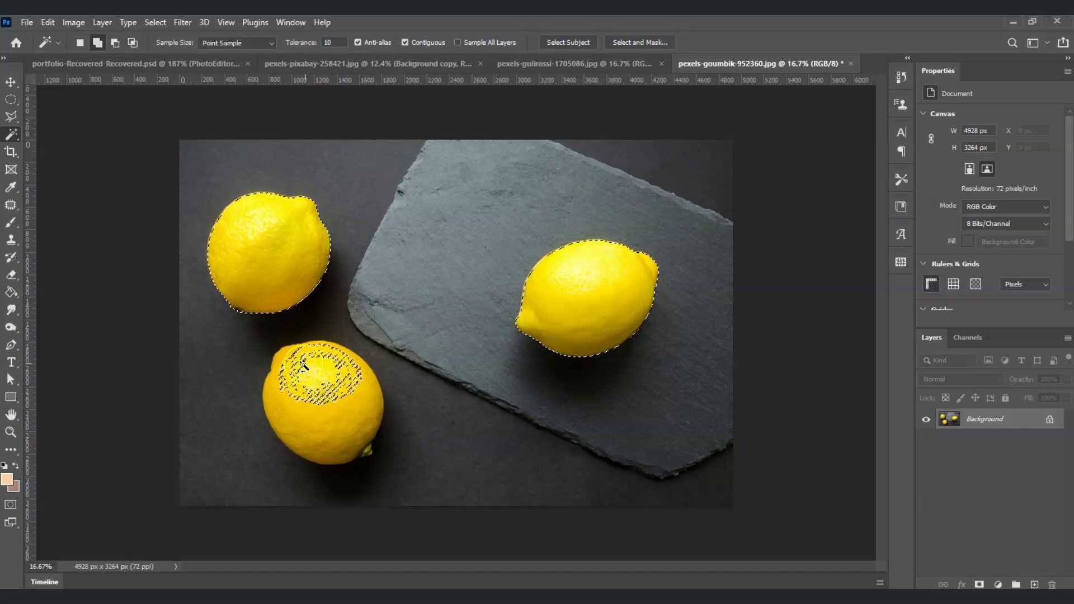
click(335, 361)
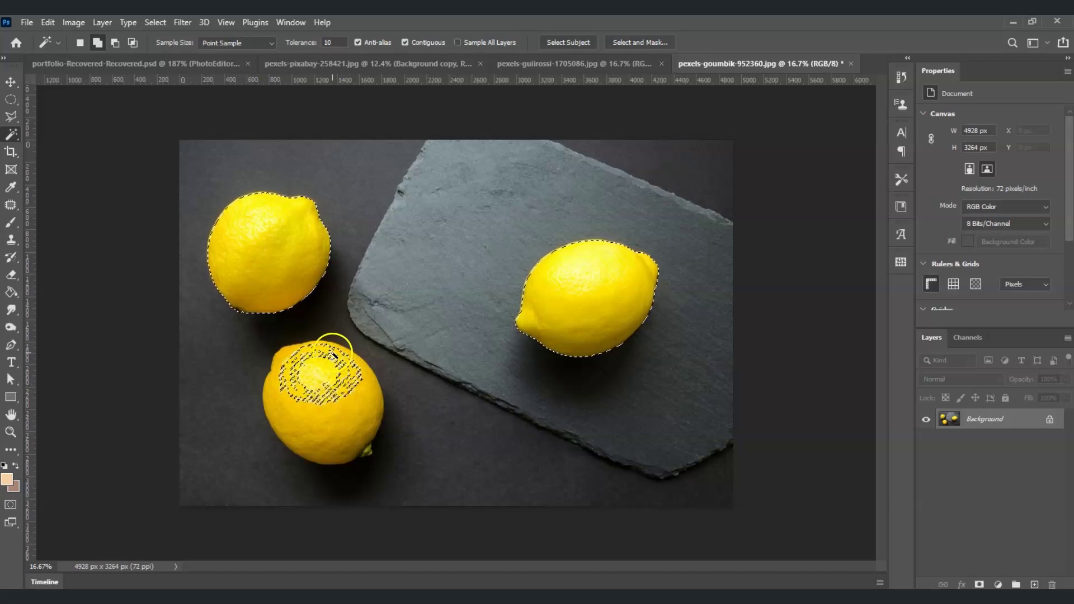
click(319, 398)
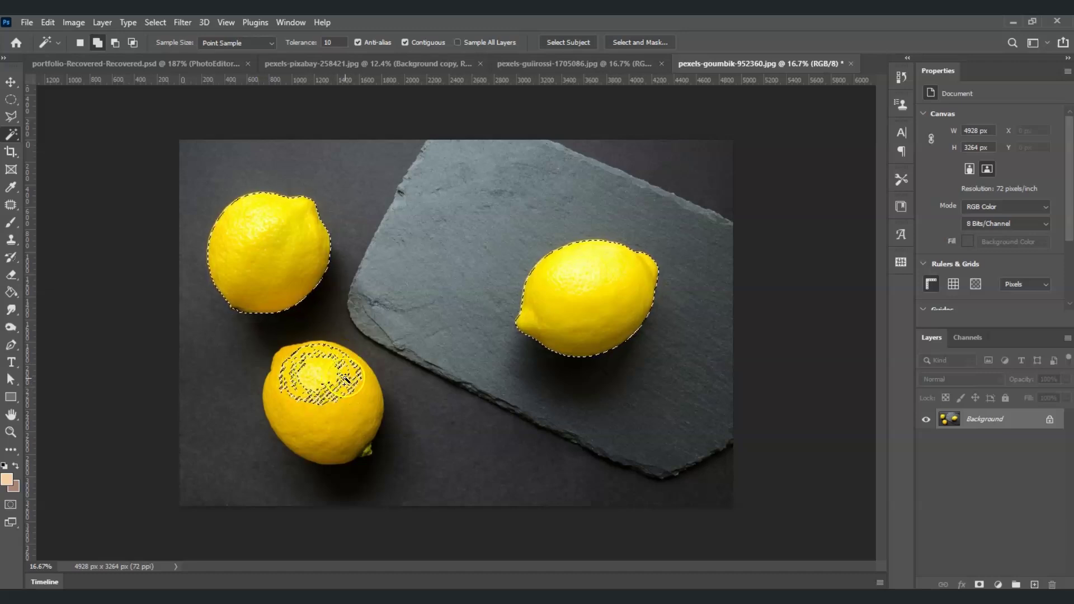
click(342, 396)
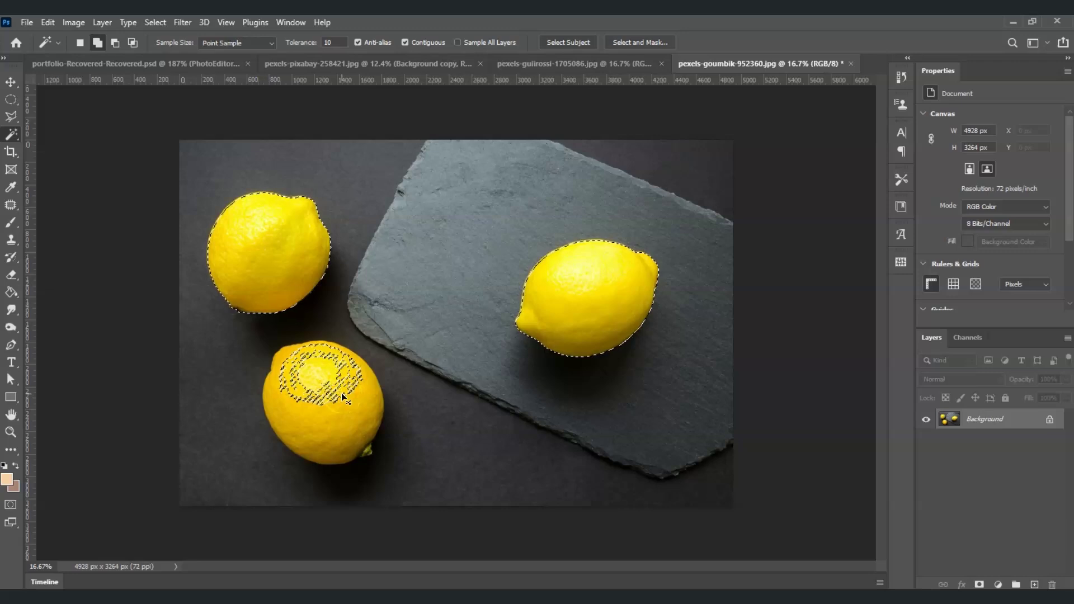
click(300, 370)
Step: Set Tolerance to 100, select the whole bottom lemon, then deselect
click(330, 43)
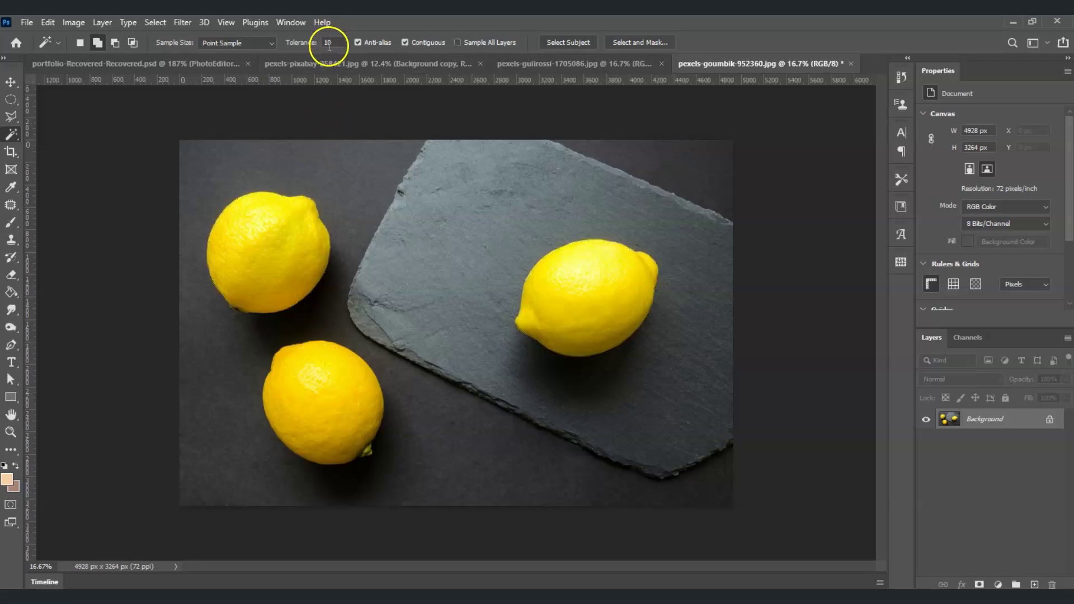
text(100)
click(322, 385)
click(362, 447)
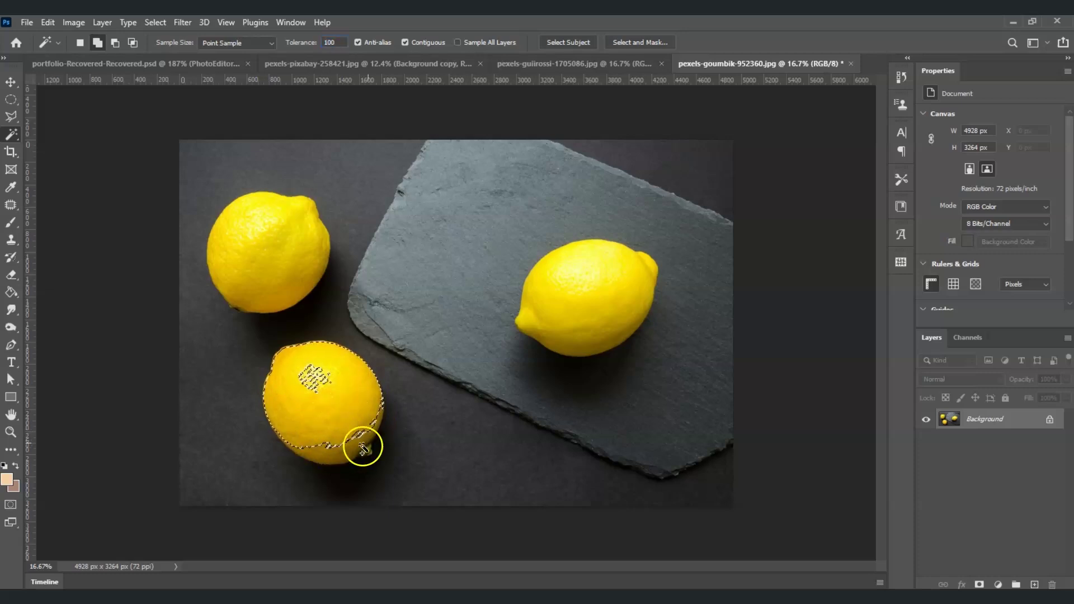
click(302, 372)
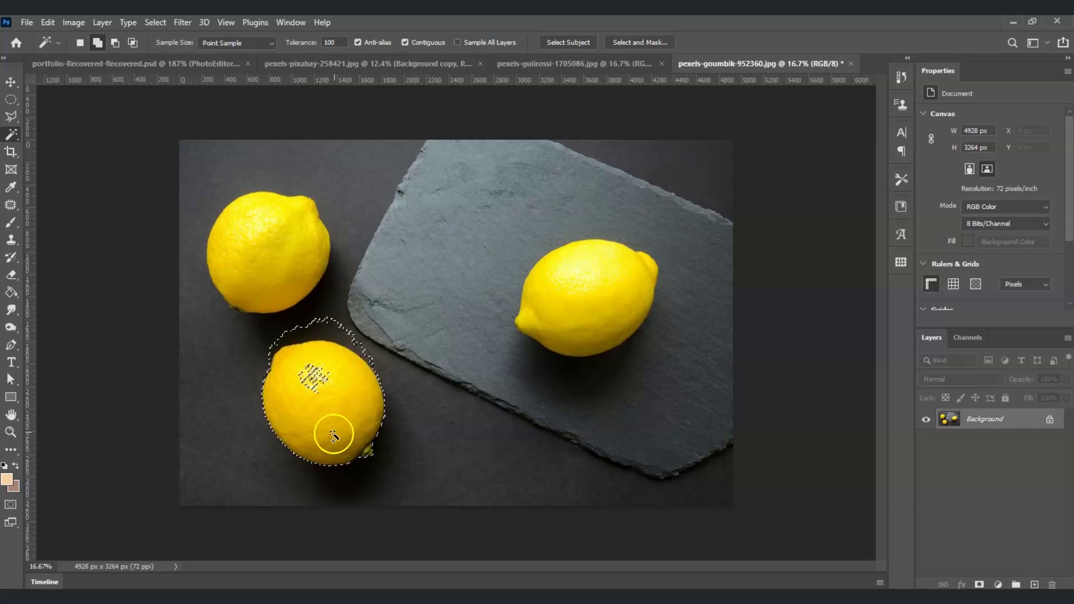
key(ctrl+d)
Step: Box the lemon on the slate with Object Selection, then apply Select > Inverse
key(shift+w)
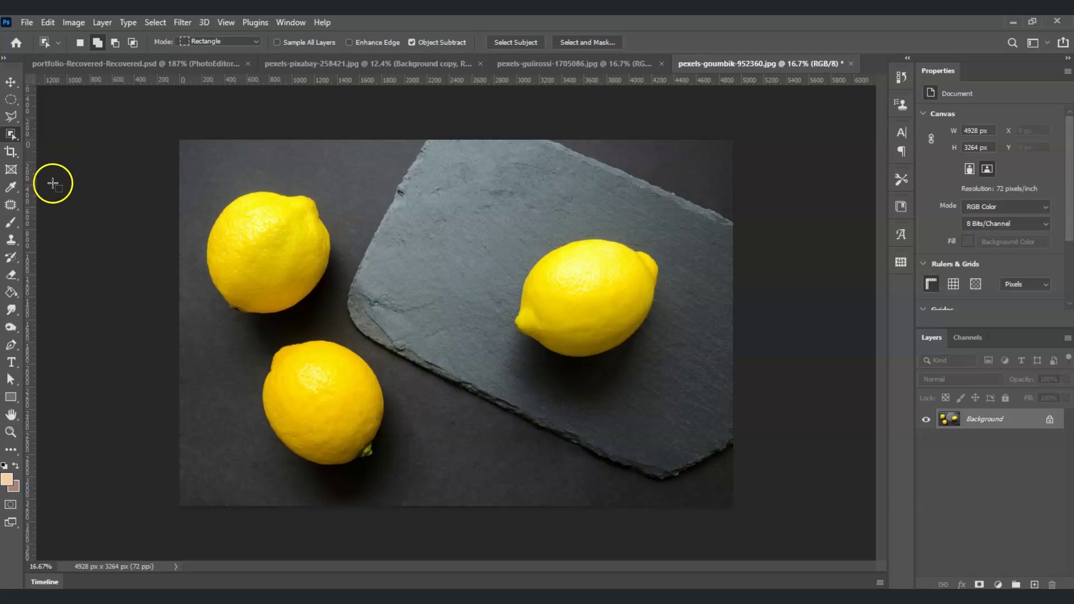
drag(497, 221, 690, 380)
key(shift+ctrl+i)
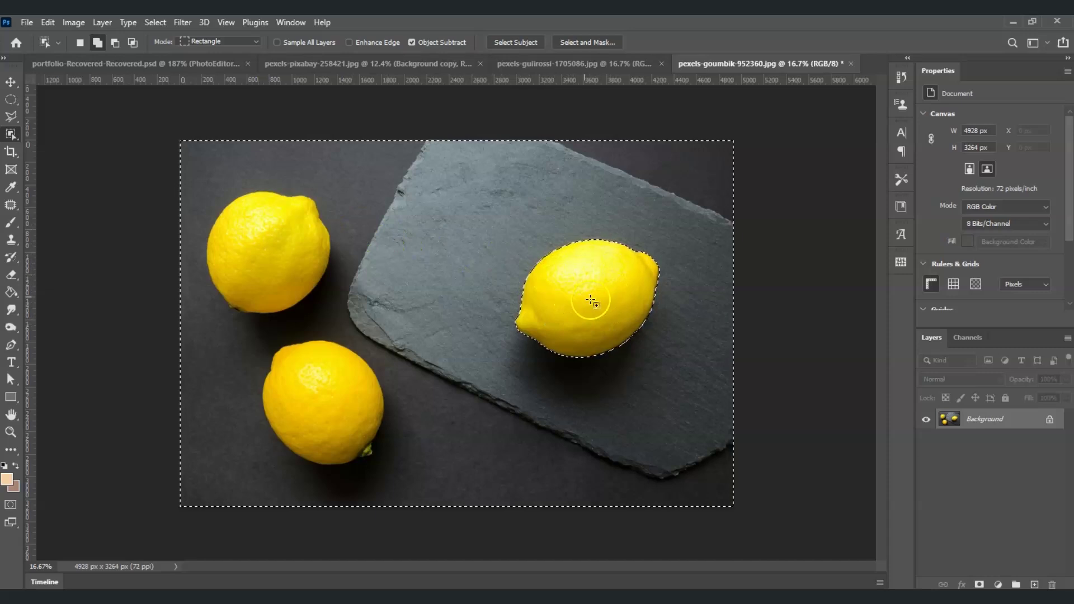
drag(247, 235, 250, 217)
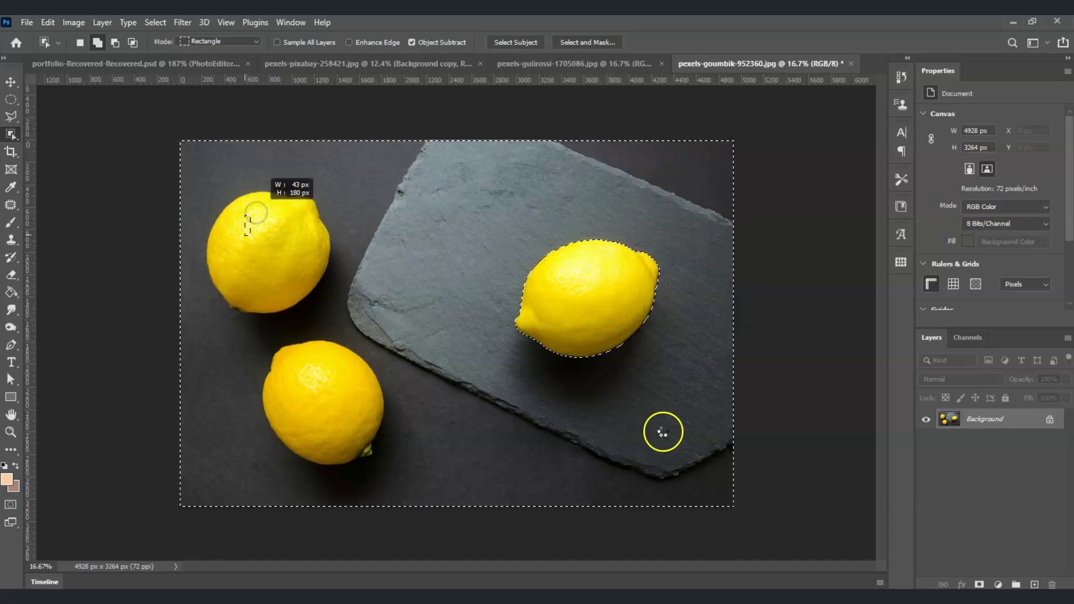
click(532, 248)
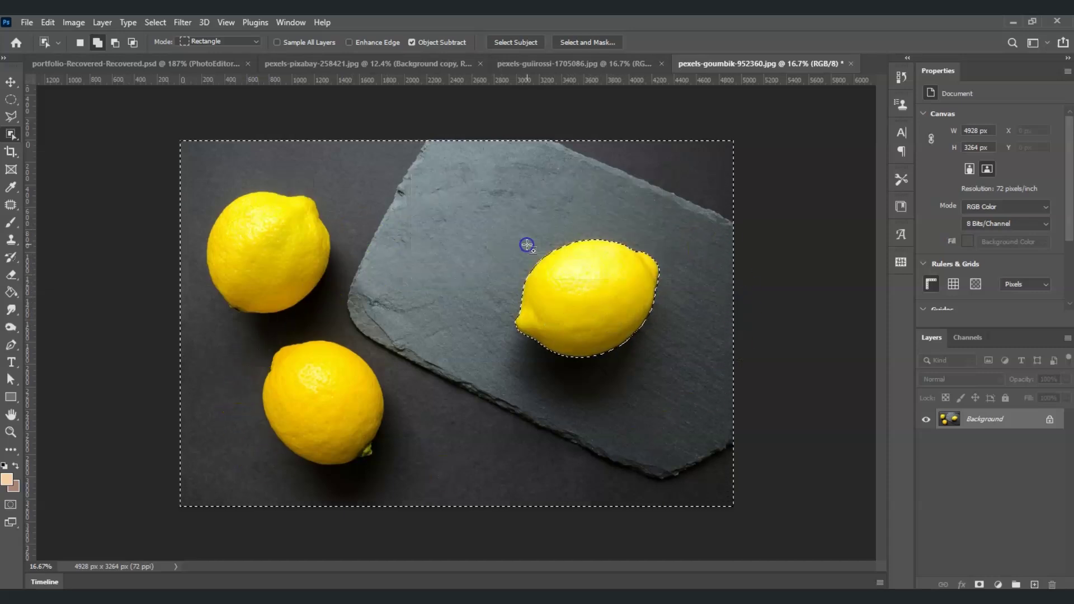
click(505, 331)
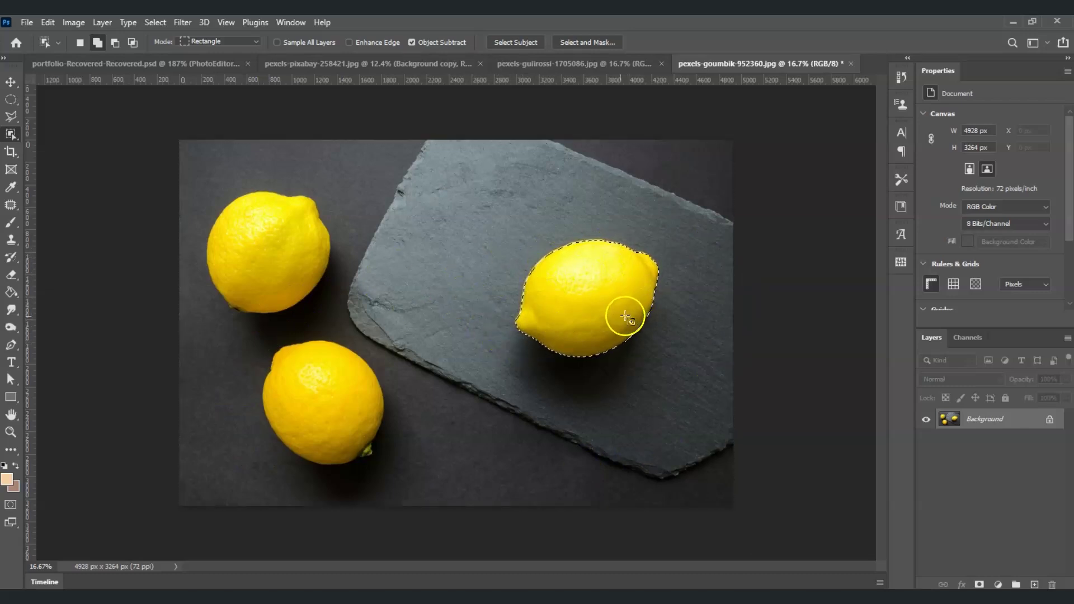
click(149, 21)
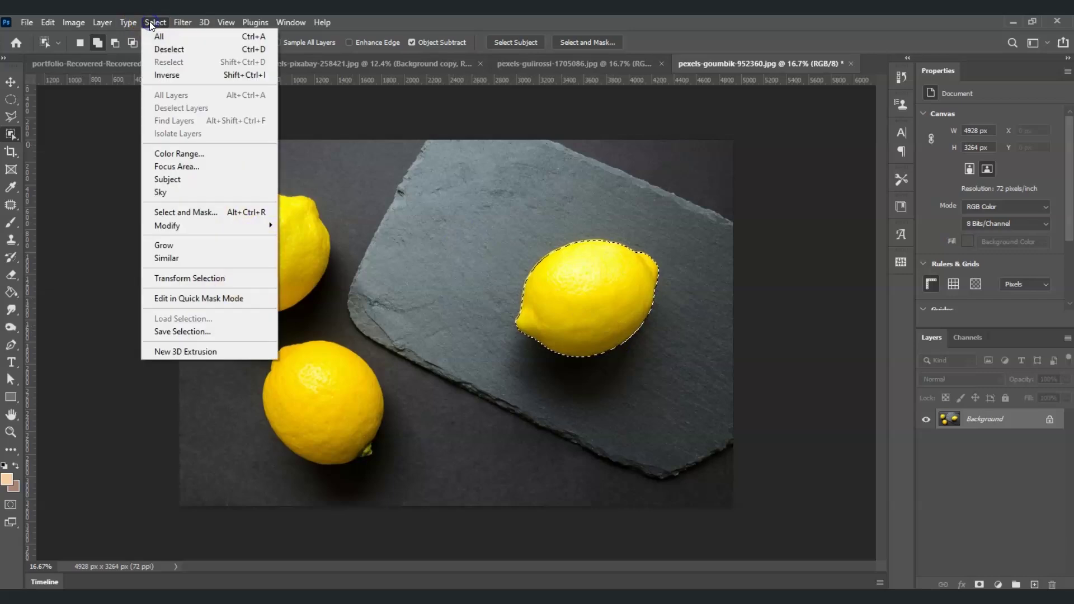
click(180, 74)
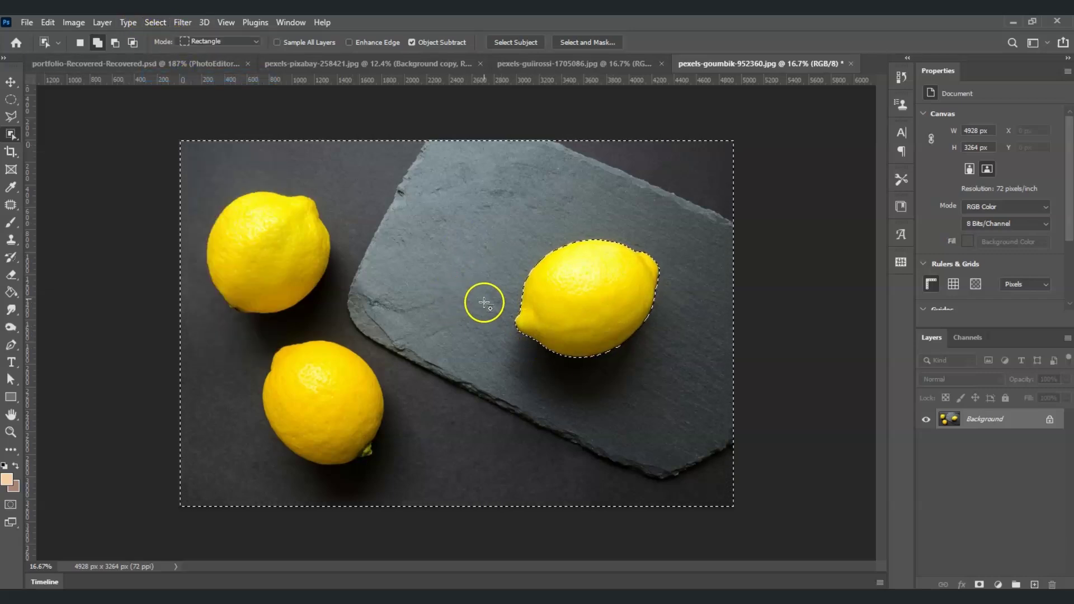